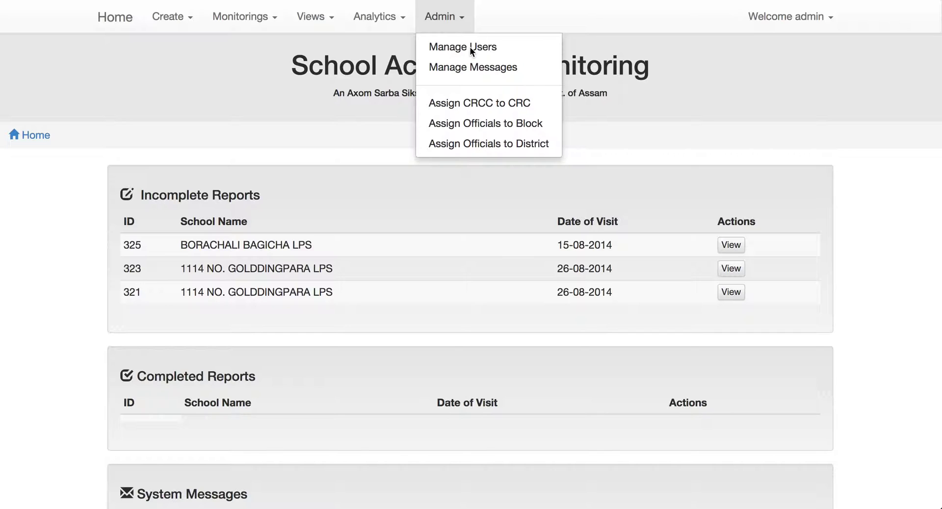
Step: Go to the Manage Users page from the Admin menu
left_click(470, 46)
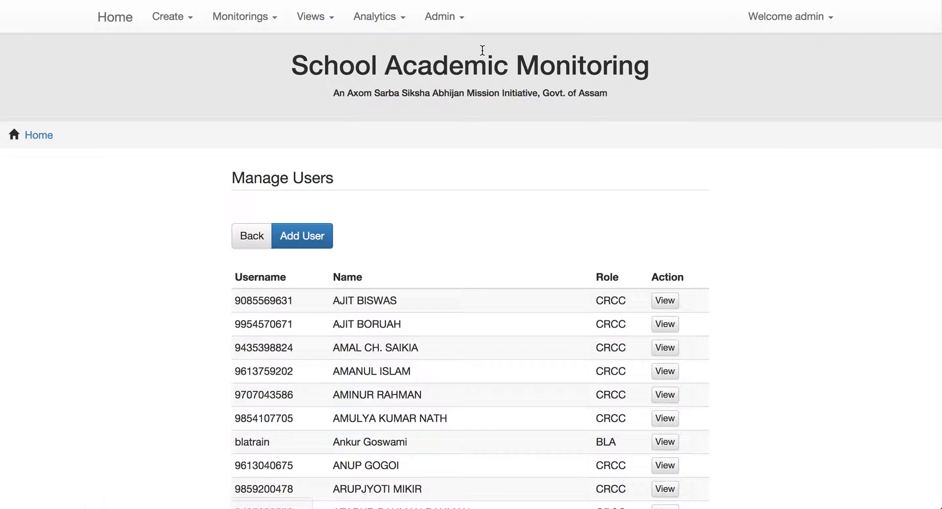
Step: Look through the existing users' usernames and roles, then start the Add User form
scroll(487, 200, "down", 3)
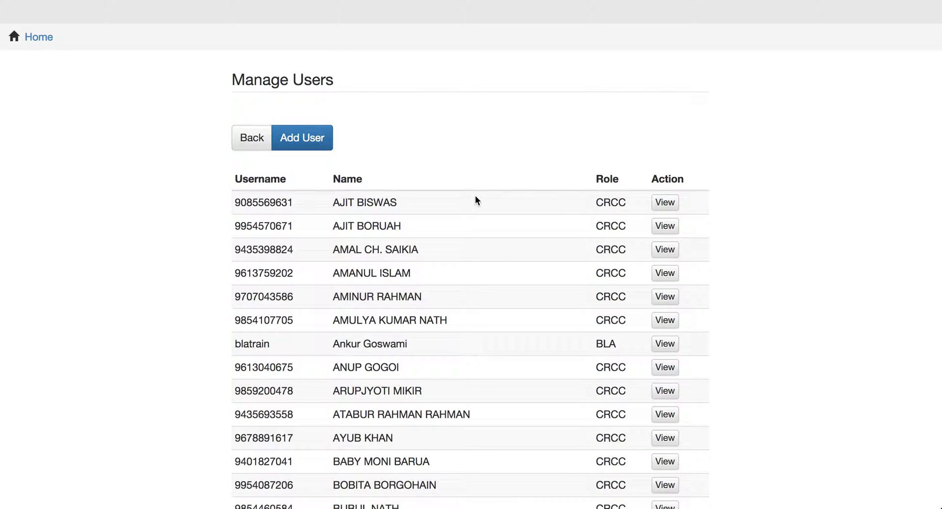
scroll(475, 200, "up", 1)
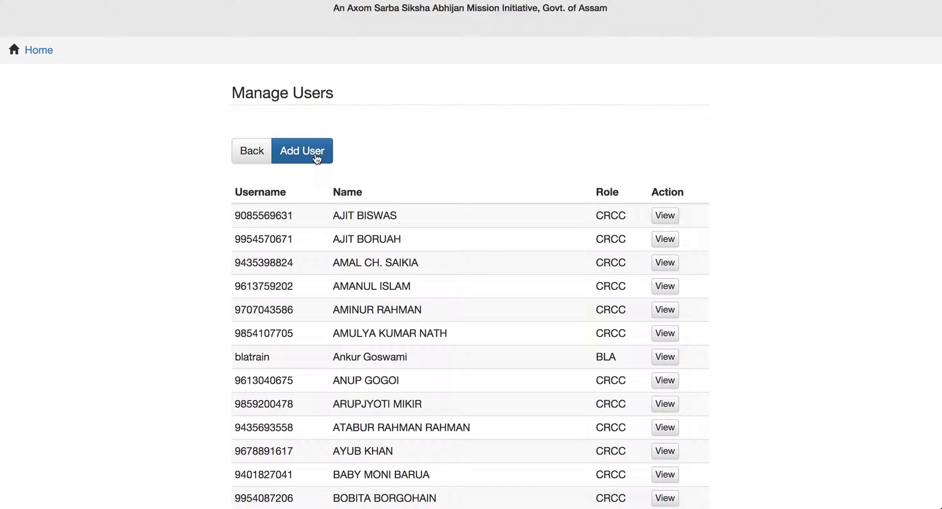
left_click(317, 156)
Step: Enter the new user's username and account password
scroll(354, 217, "down", 2)
scroll(354, 217, "down", 5)
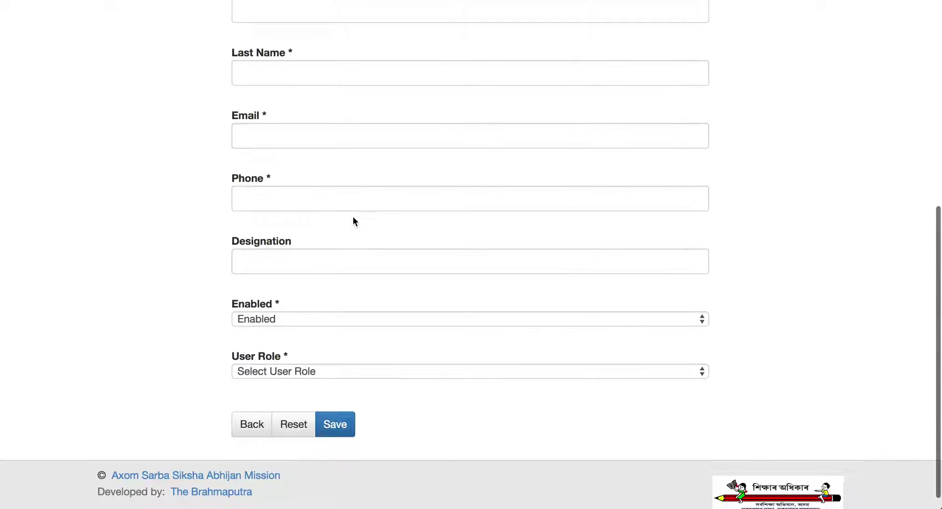
scroll(352, 216, "up", 6)
left_click(315, 122)
type("test")
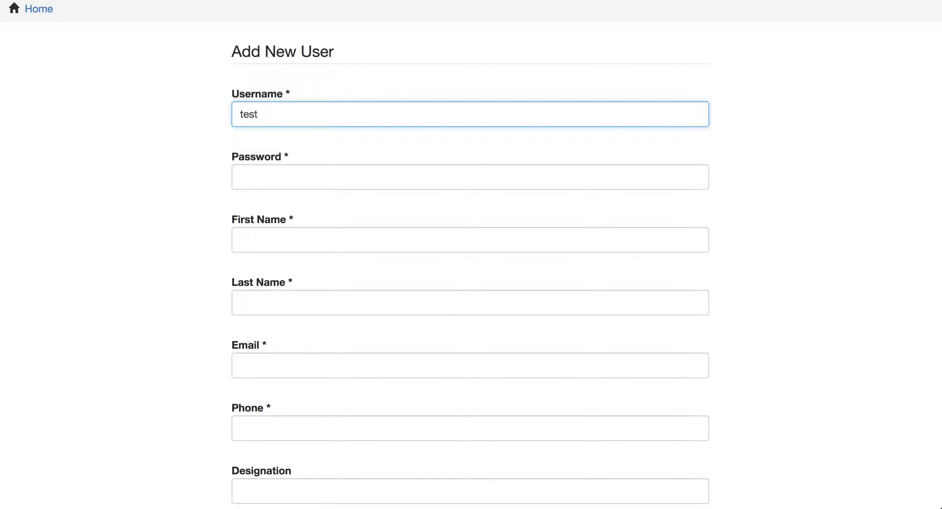
key("Tab")
type("test")
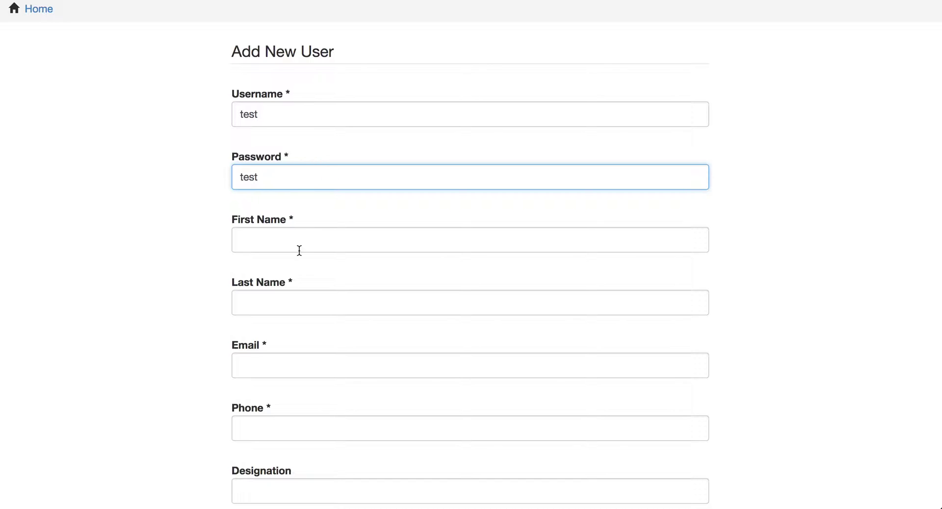
Step: Fill in the new user's first name, last name and e-mail address
left_click(304, 240)
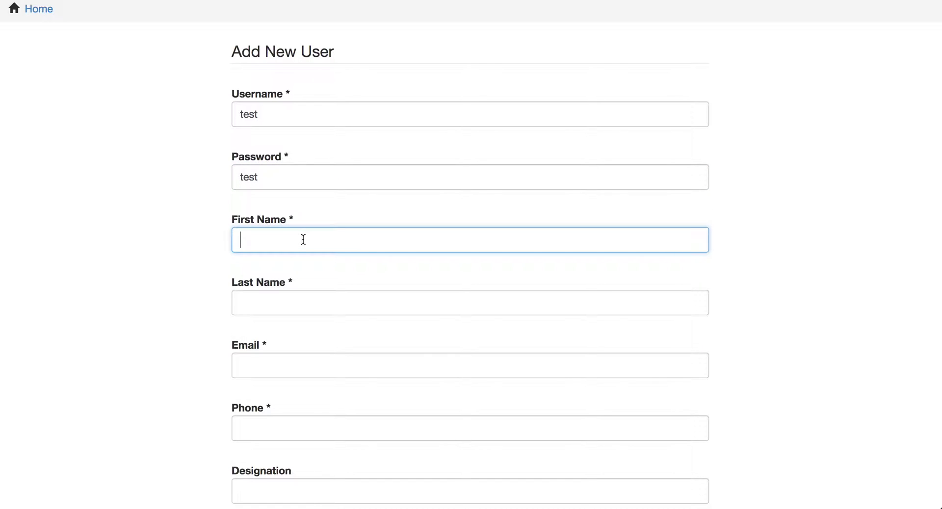
left_click(296, 300)
left_click(273, 355)
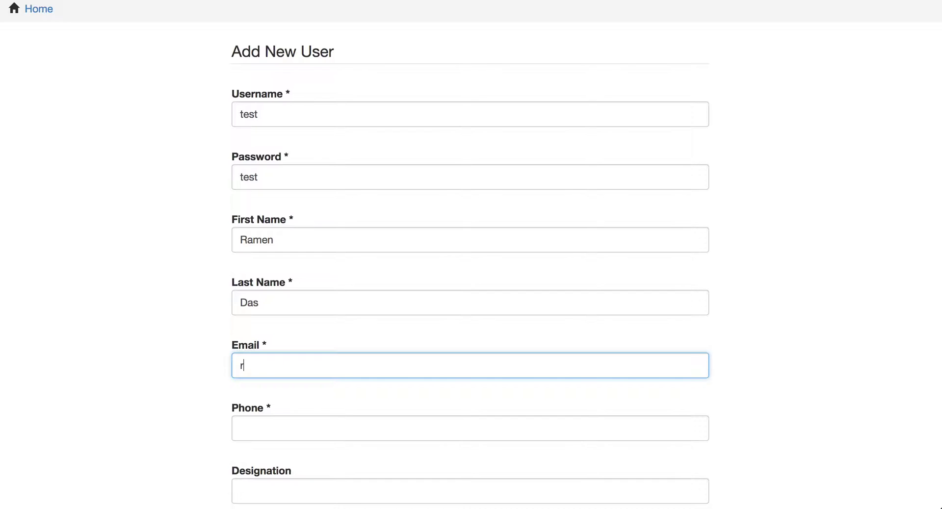
Step: Enter the user's phone number and set Designation to CRCC
scroll(258, 330, "down", 2)
left_click(257, 333)
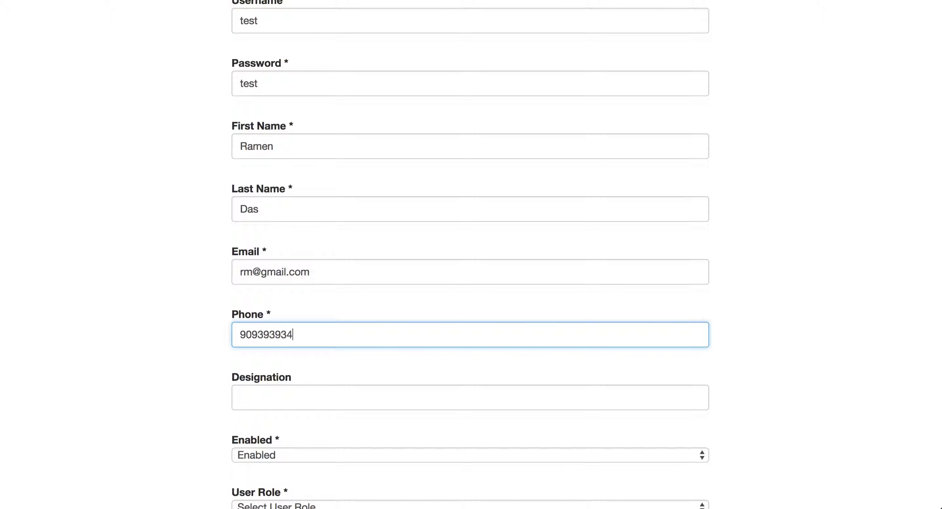
left_click(261, 400)
type("CRCC")
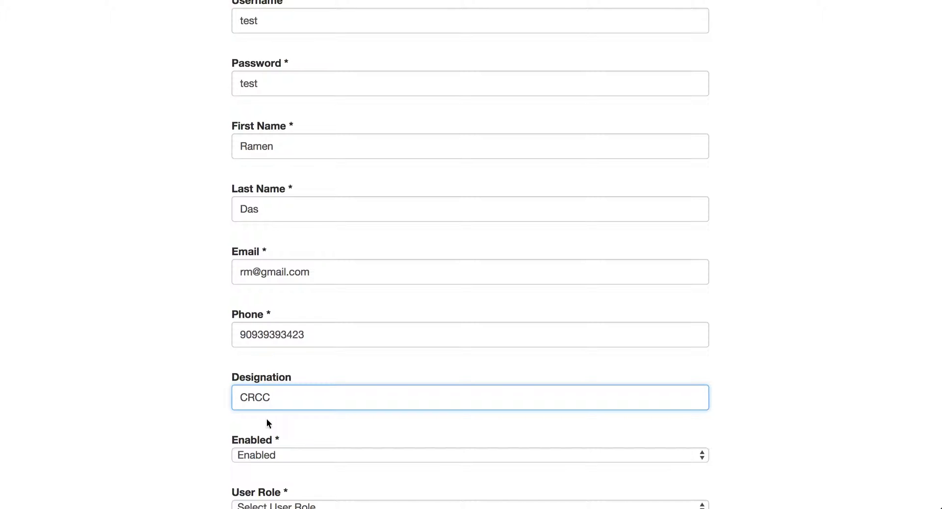
scroll(267, 419, "down", 3)
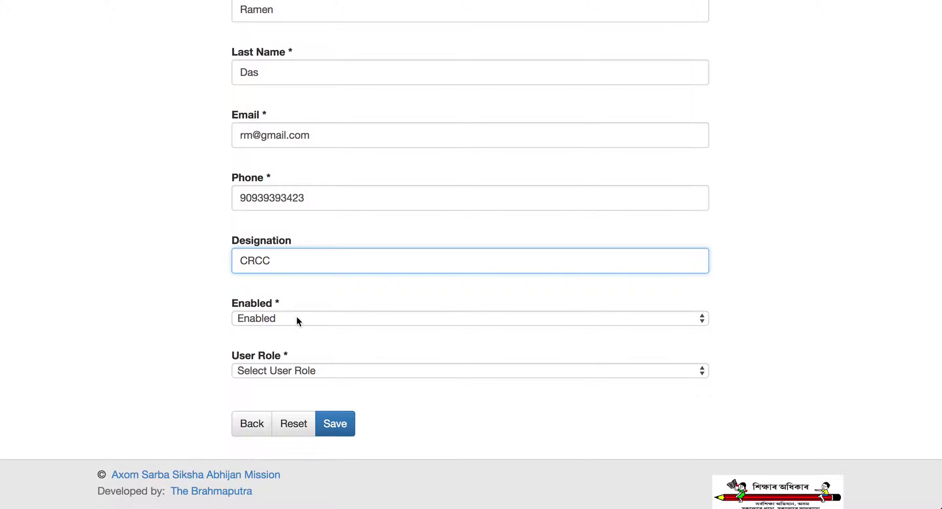
Step: Keep the new account's status set to Enabled
left_click(296, 317)
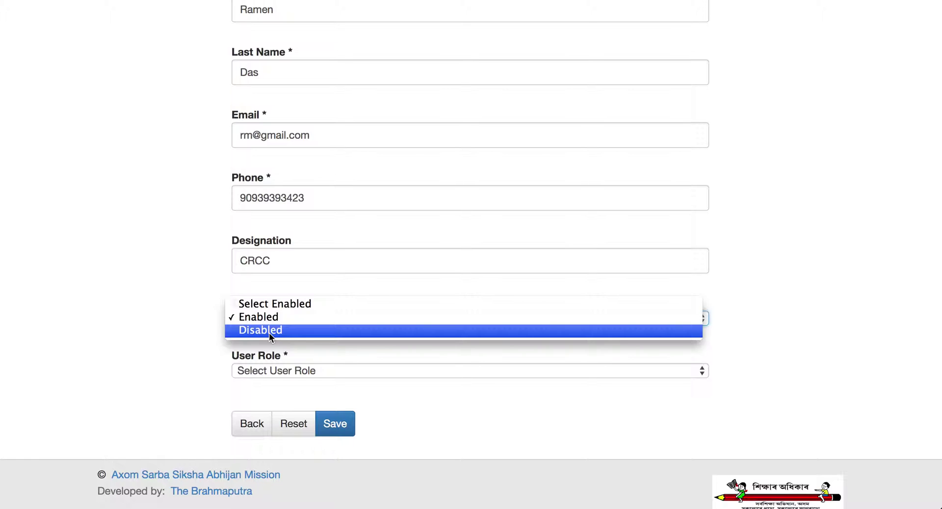
left_click(275, 319)
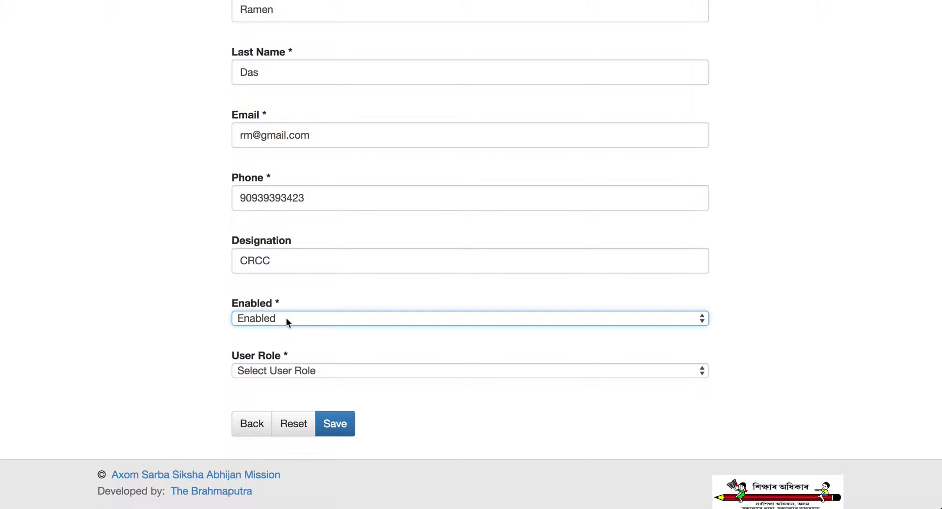
left_click(286, 318)
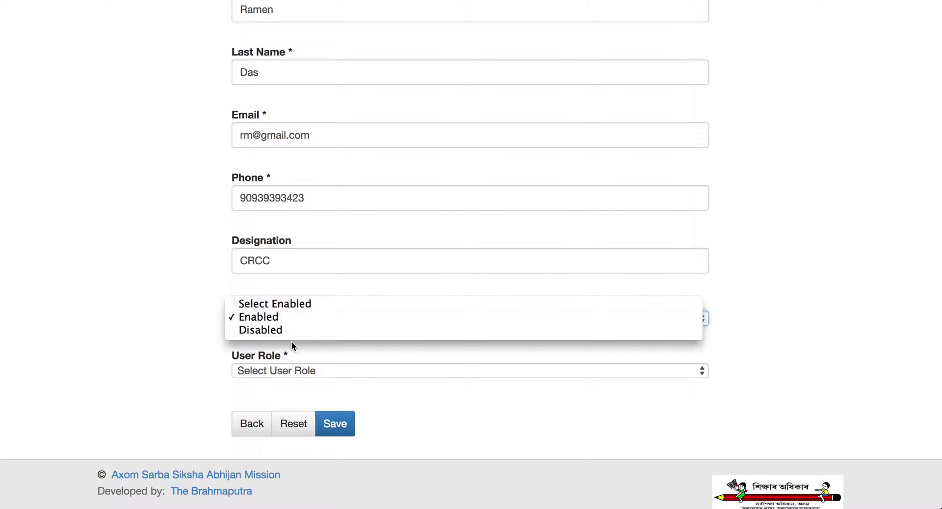
left_click(292, 346)
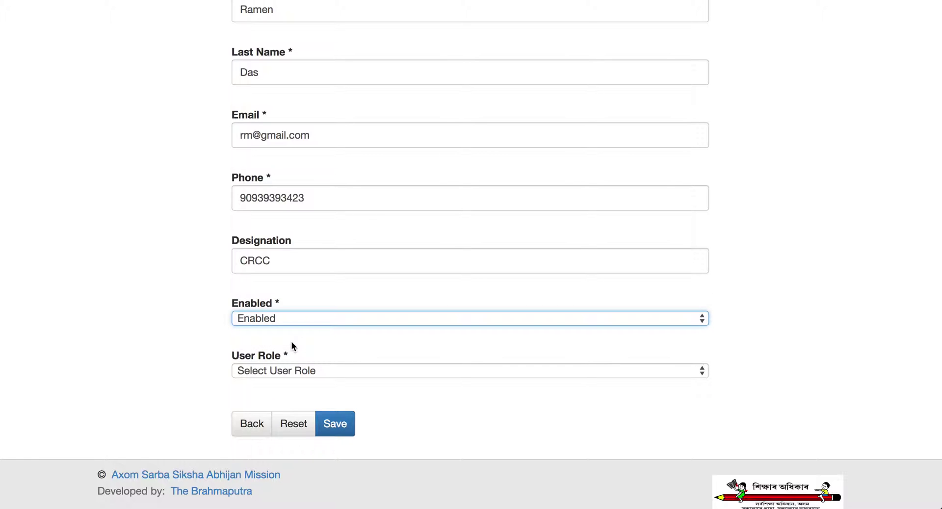
Step: Choose CRCC as the new user's role
left_click(294, 372)
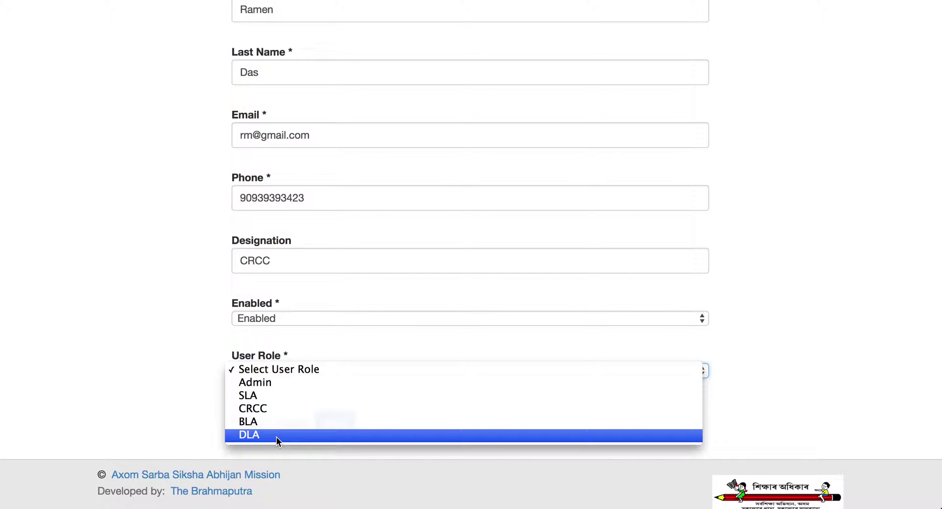
left_click(290, 409)
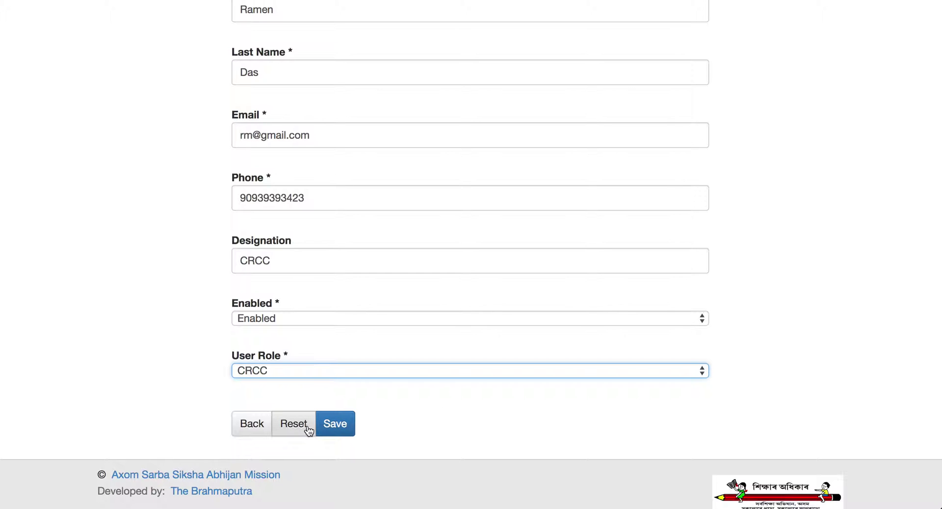
scroll(401, 375, "up", 3)
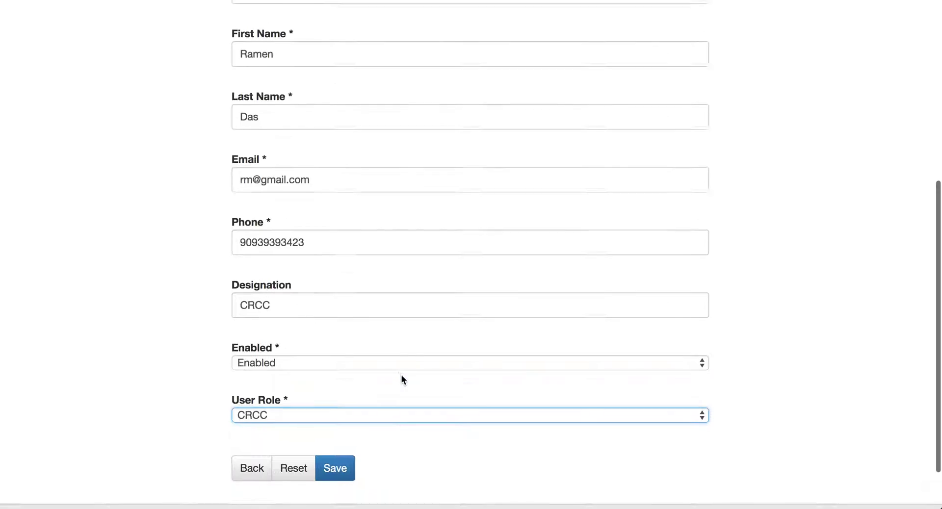
scroll(401, 375, "down", 1)
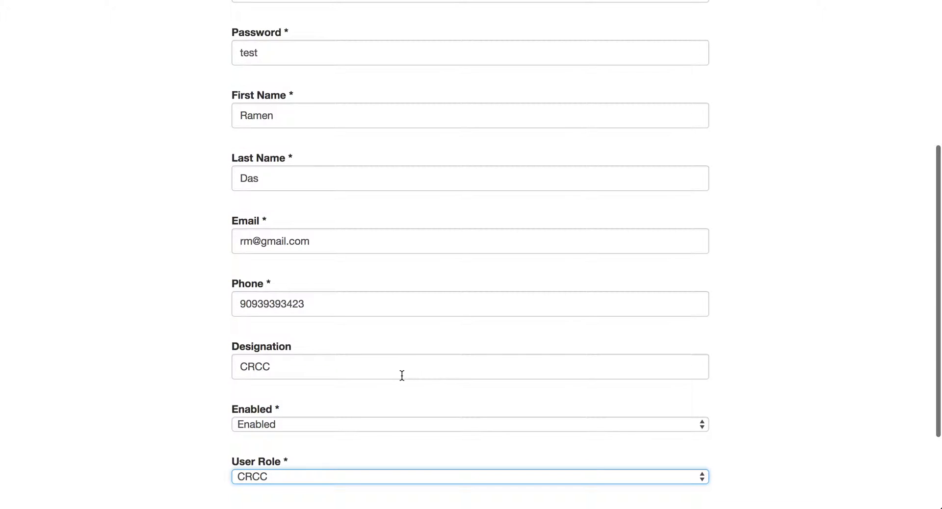
scroll(402, 375, "down", 3)
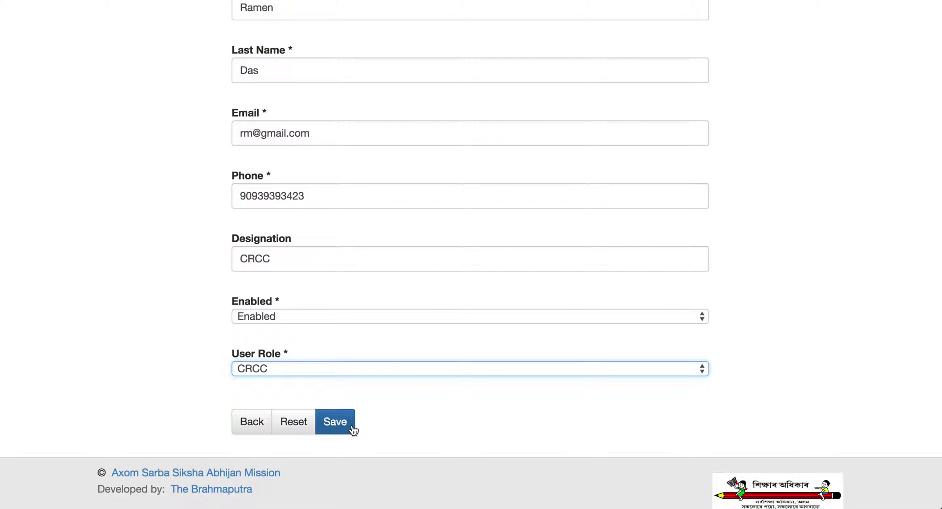
Step: Back on the users list, view user 43's details and switch to editing them
left_click(248, 425)
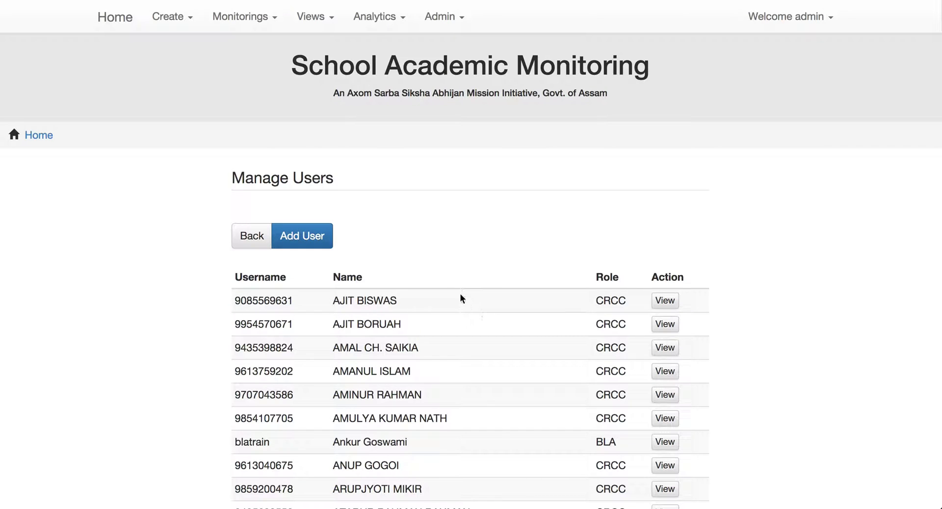
scroll(480, 267, "down", 1)
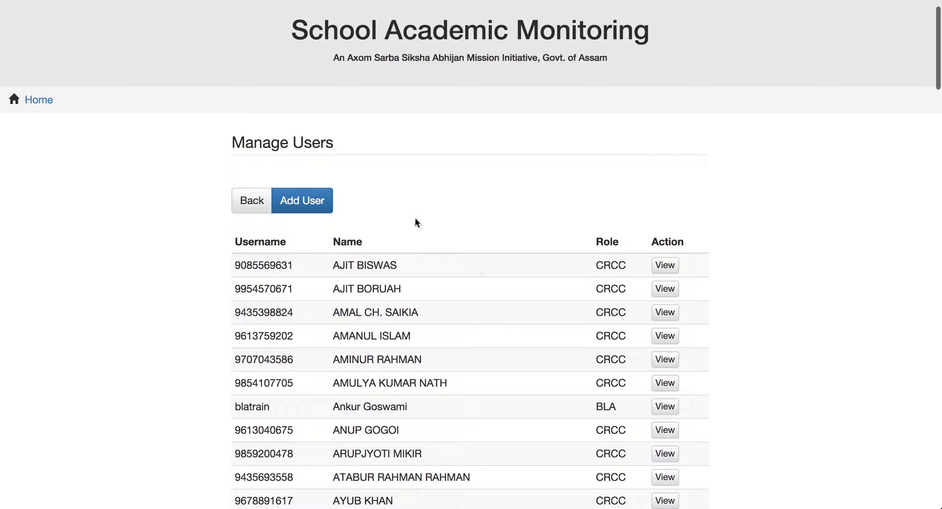
scroll(455, 233, "down", 1)
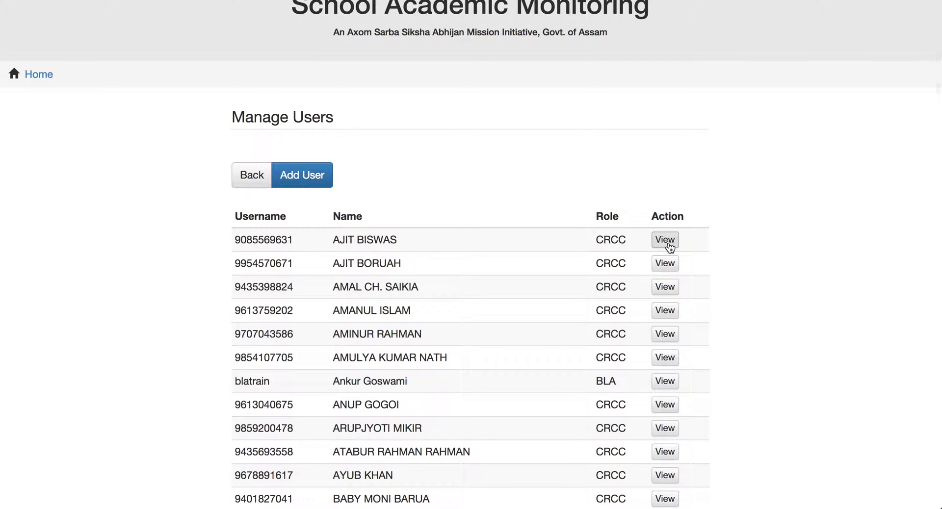
left_click(666, 240)
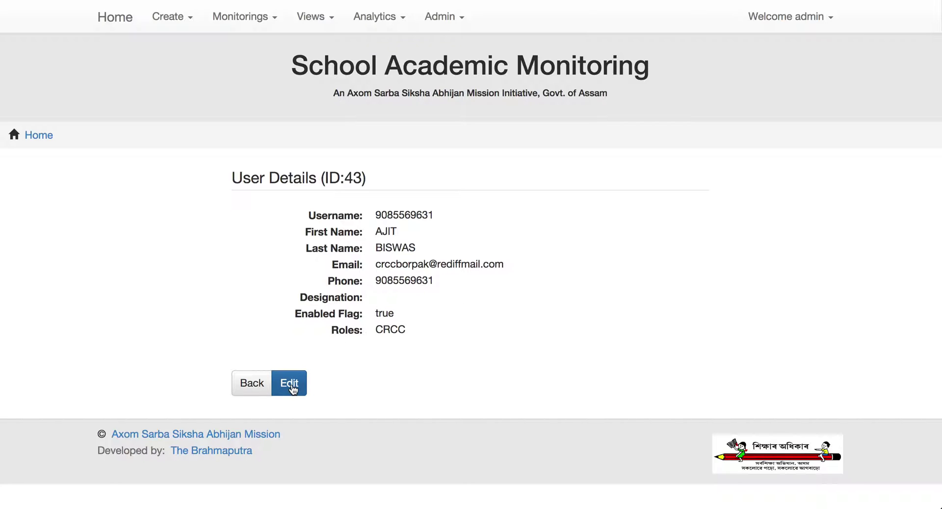
left_click(290, 385)
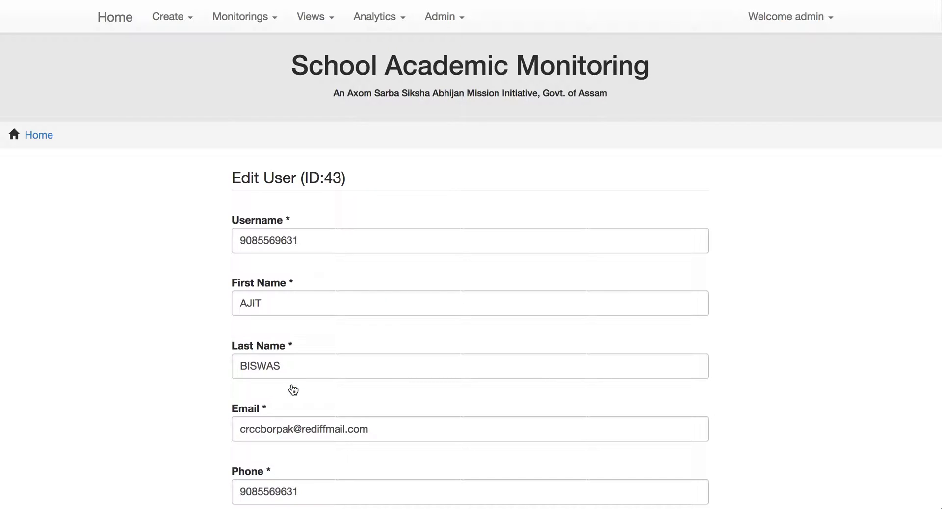
Step: Enter CRCC in user 43's Designation field
scroll(293, 391, "down", 3)
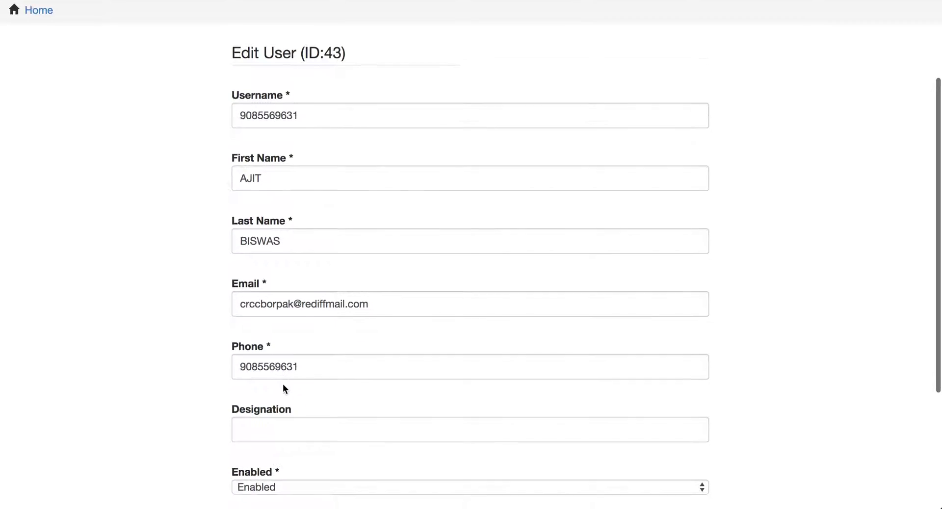
scroll(284, 389, "down", 1)
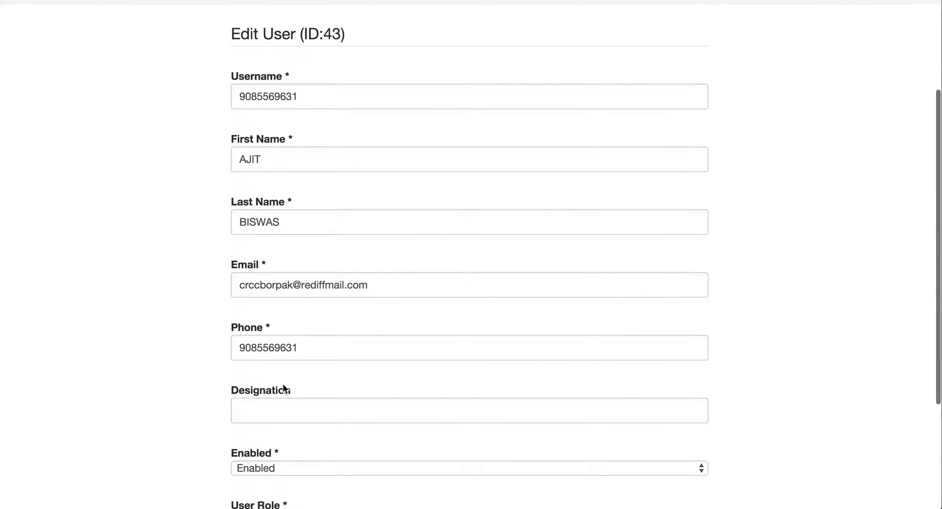
scroll(283, 386, "down", 1)
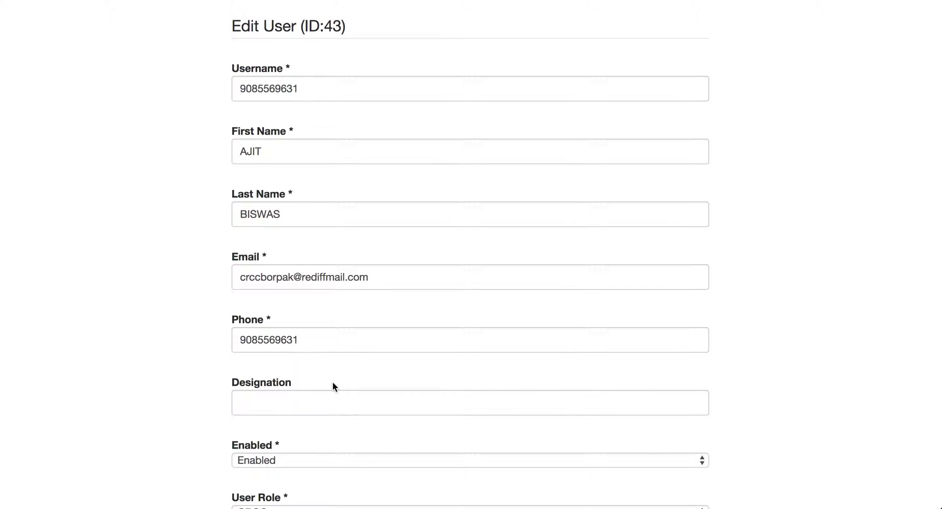
scroll(333, 384, "down", 5)
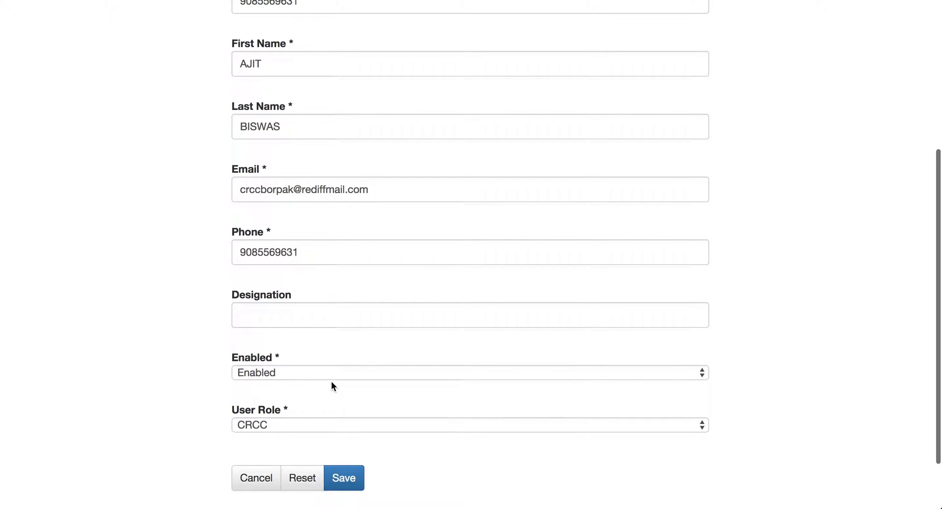
type("CRCC")
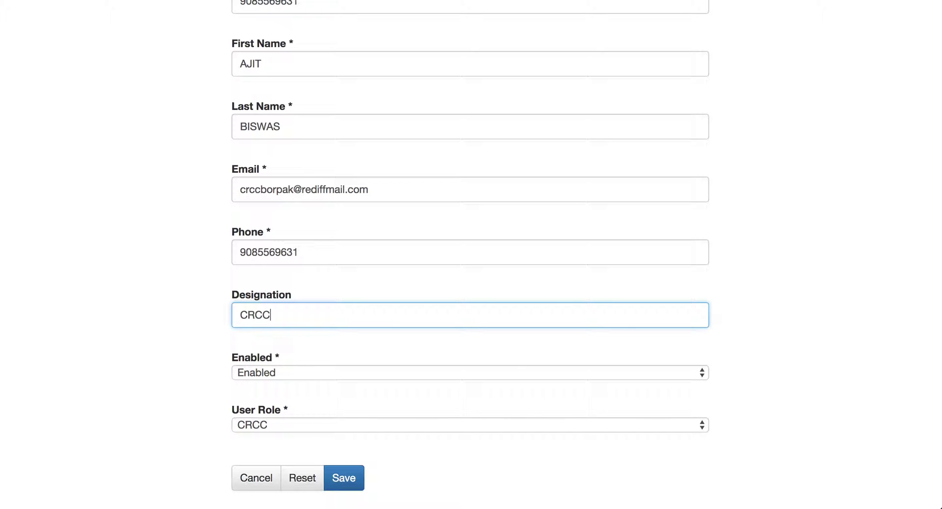
scroll(471, 255, "down", 2)
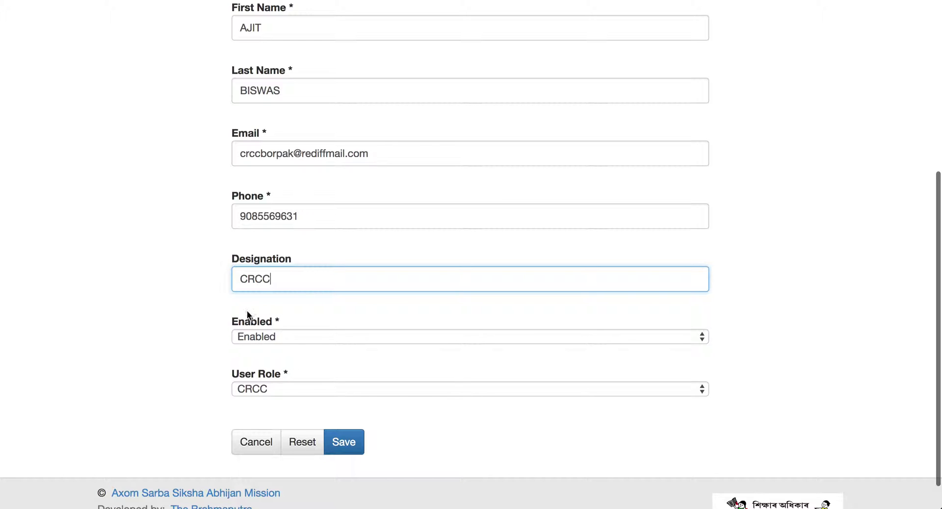
left_click(290, 345)
scroll(290, 344, "up", 1)
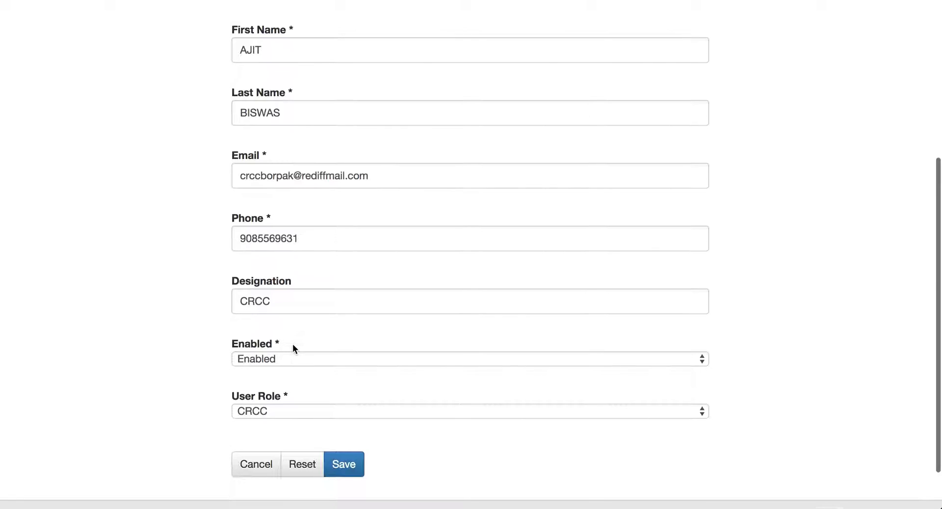
scroll(352, 301, "down", 2)
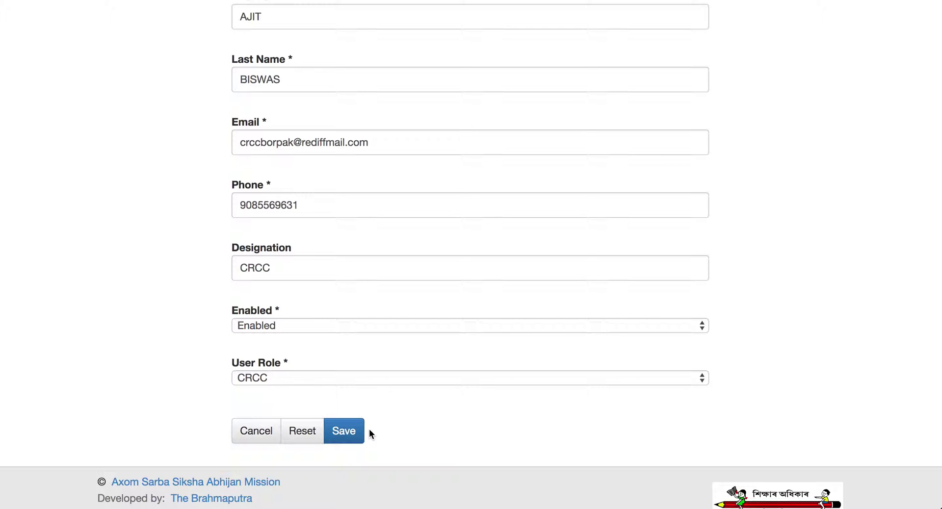
Step: Reset the form, re-enter CRCC as the designation, and save user 43
left_click(301, 432)
scroll(310, 307, "up", 5)
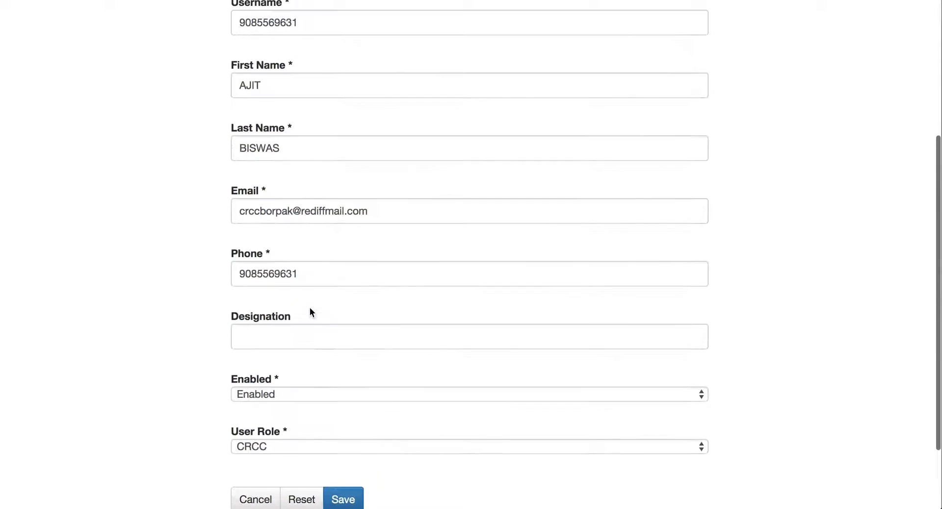
scroll(310, 307, "down", 3)
left_click(241, 305)
type("CRCC")
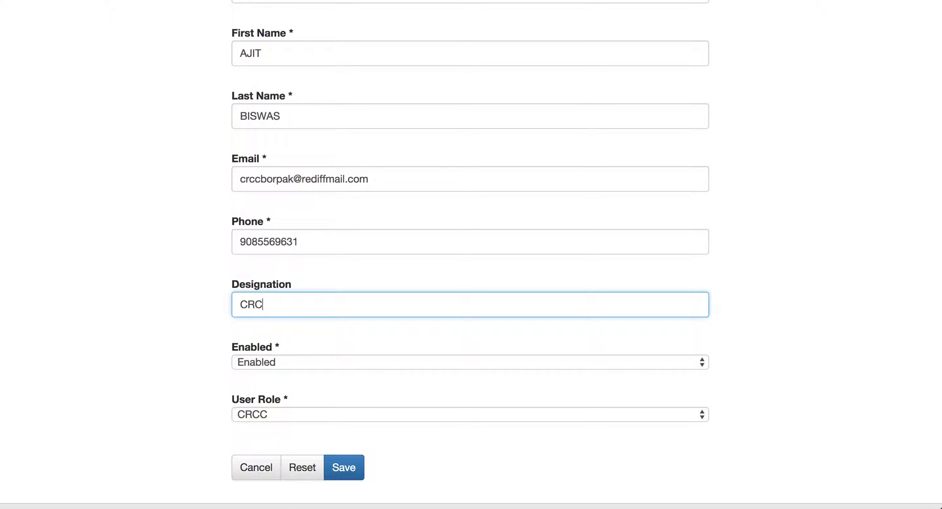
left_click(198, 338)
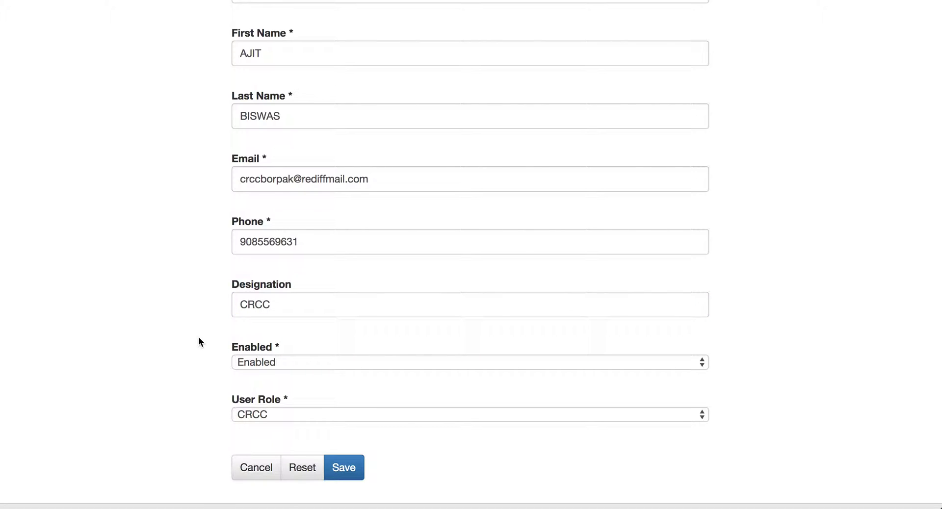
scroll(199, 338, "down", 2)
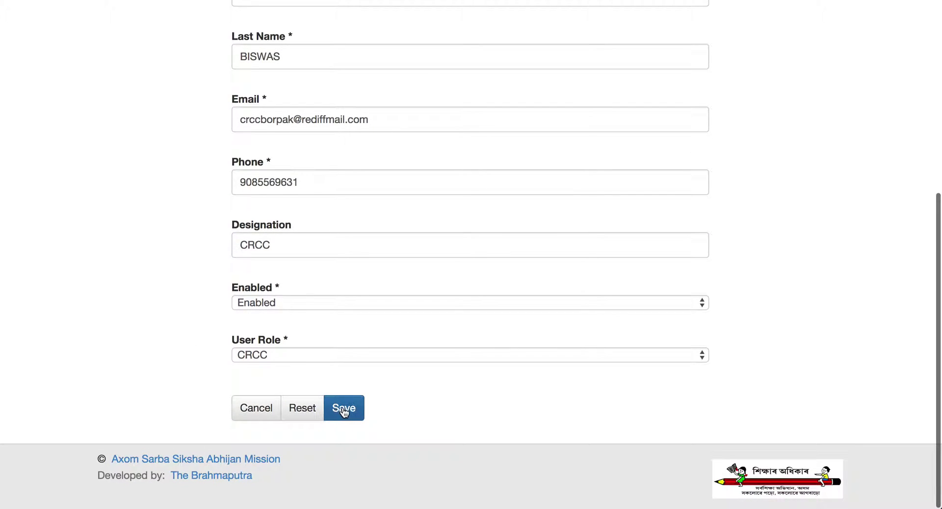
left_click(343, 410)
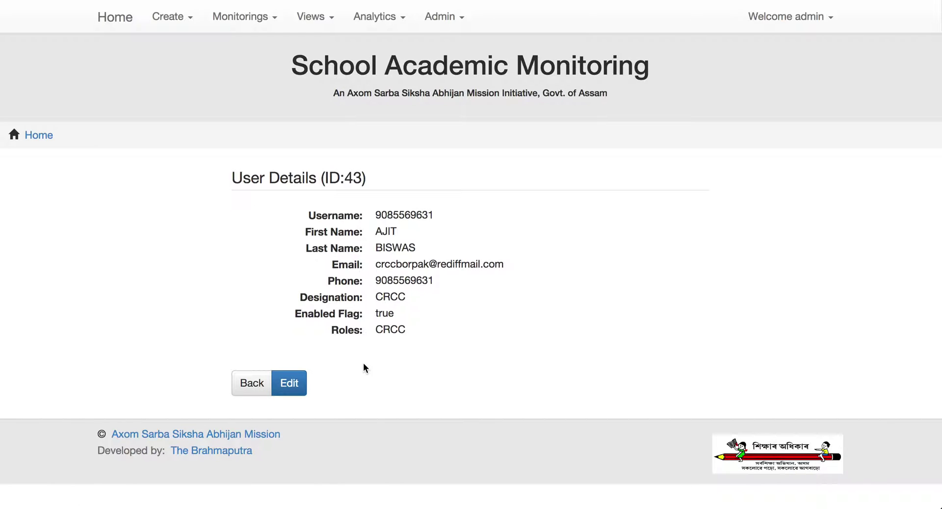
Step: Highlight the saved CRCC designation to confirm it, then return to Manage Users
left_click(408, 300)
left_click_drag(408, 301, 376, 299)
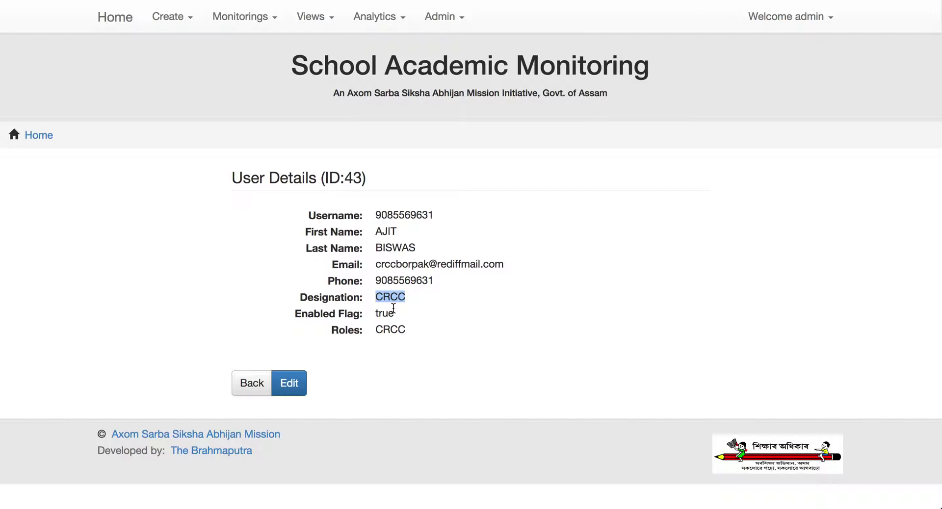
left_click(250, 391)
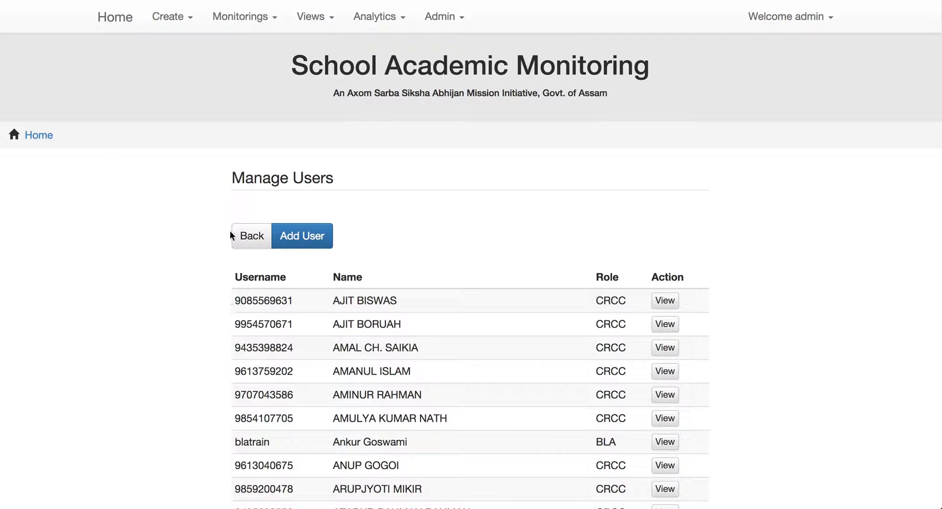